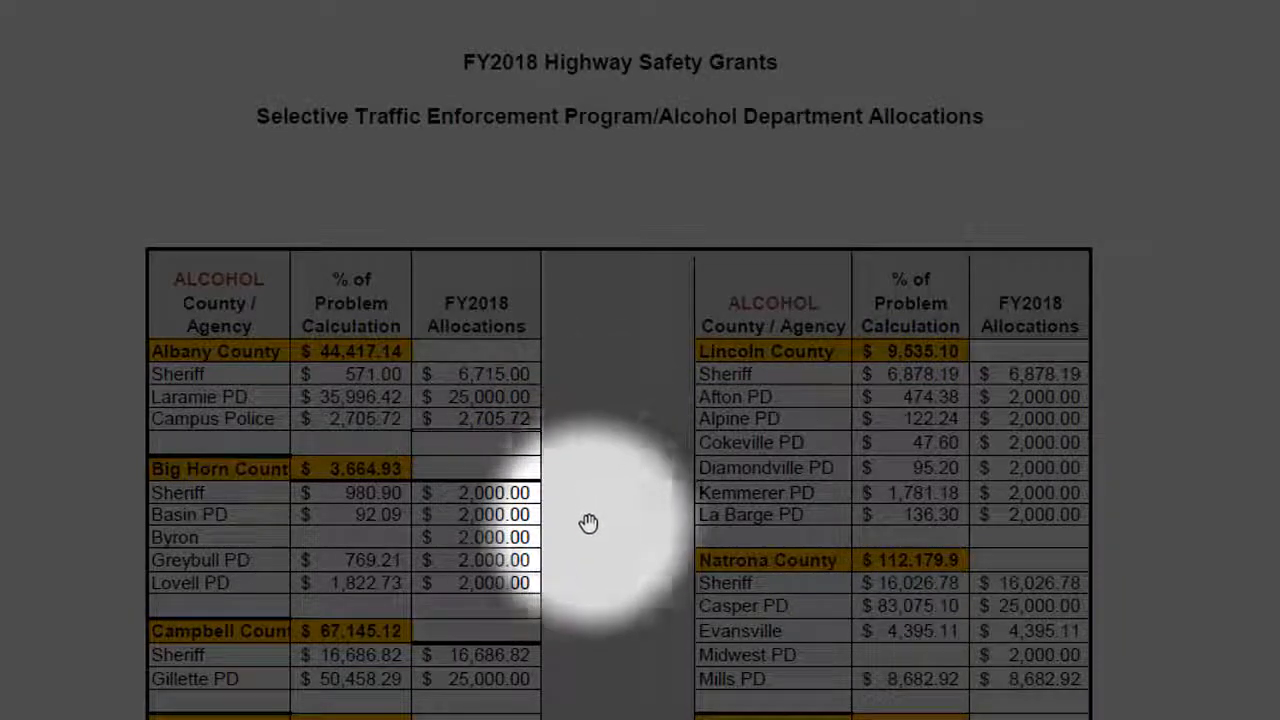
- Examine the FY2018 alcohol and OP/HVE department allocation tables for the amounts allotted to each county agency
{"action": "left_click_drag", "start_coordinate": [588, 522], "coordinate": [585, 353]}
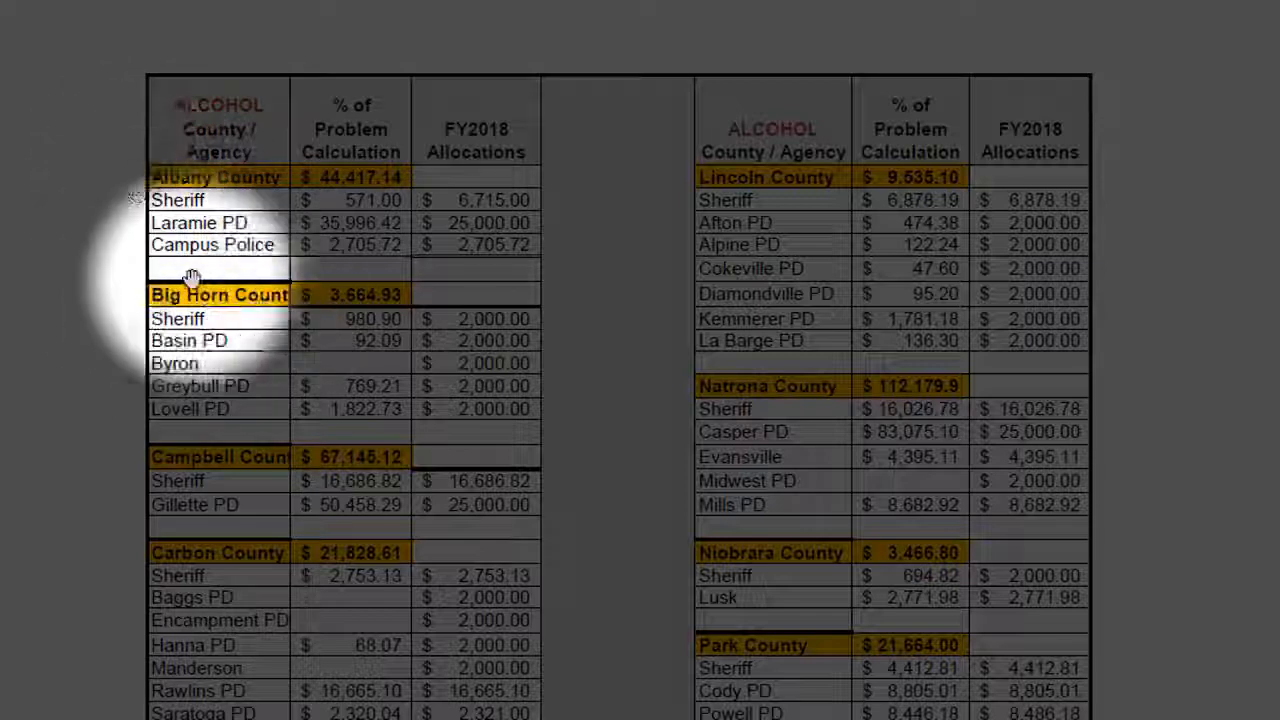
{"action": "left_click_drag", "start_coordinate": [597, 505], "coordinate": [596, 393]}
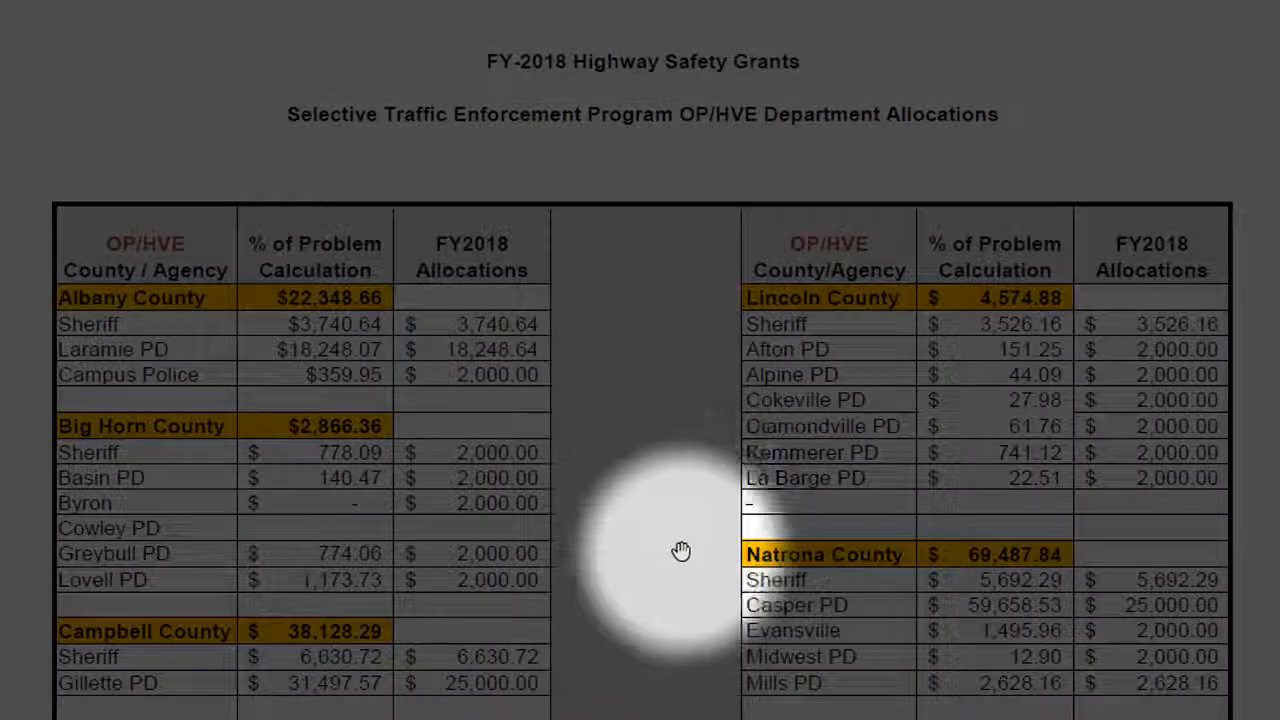
{"action": "scroll", "coordinate": [637, 637], "scroll_direction": "down", "scroll_amount": 3}
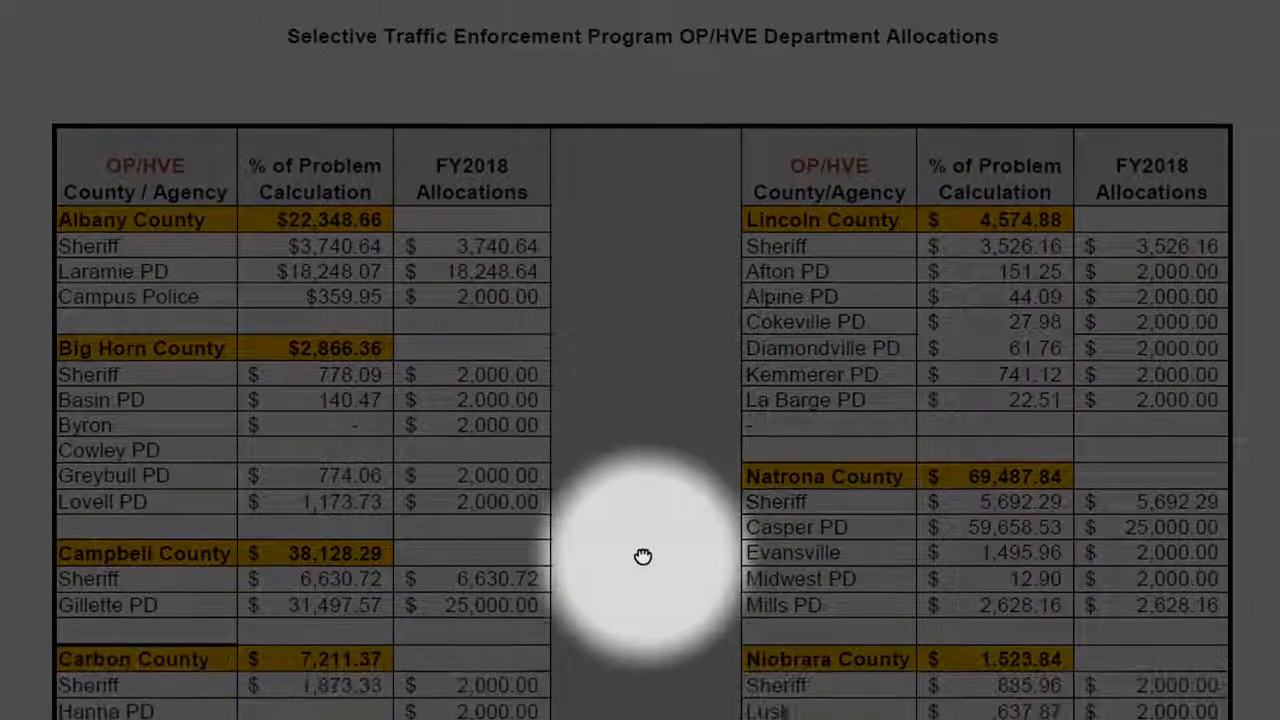
{"action": "scroll", "coordinate": [646, 457], "scroll_direction": "down", "scroll_amount": 3}
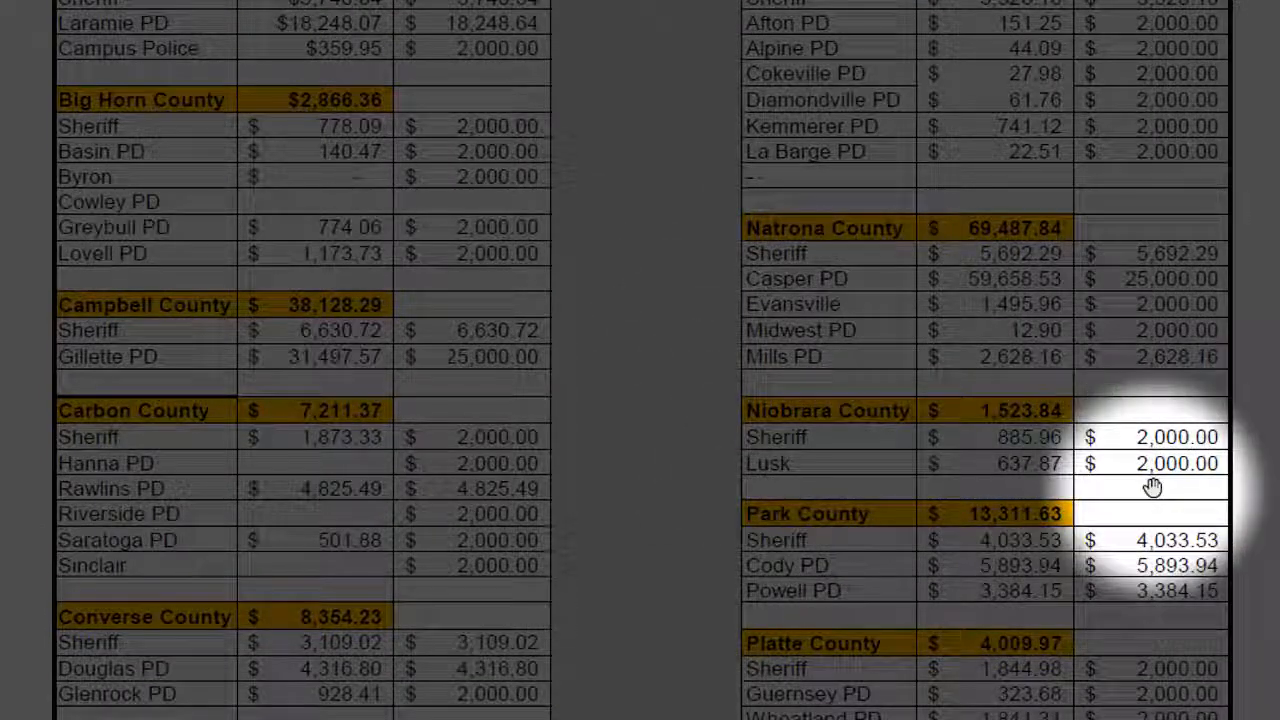
{"action": "left_click_drag", "start_coordinate": [651, 345], "coordinate": [649, 463]}
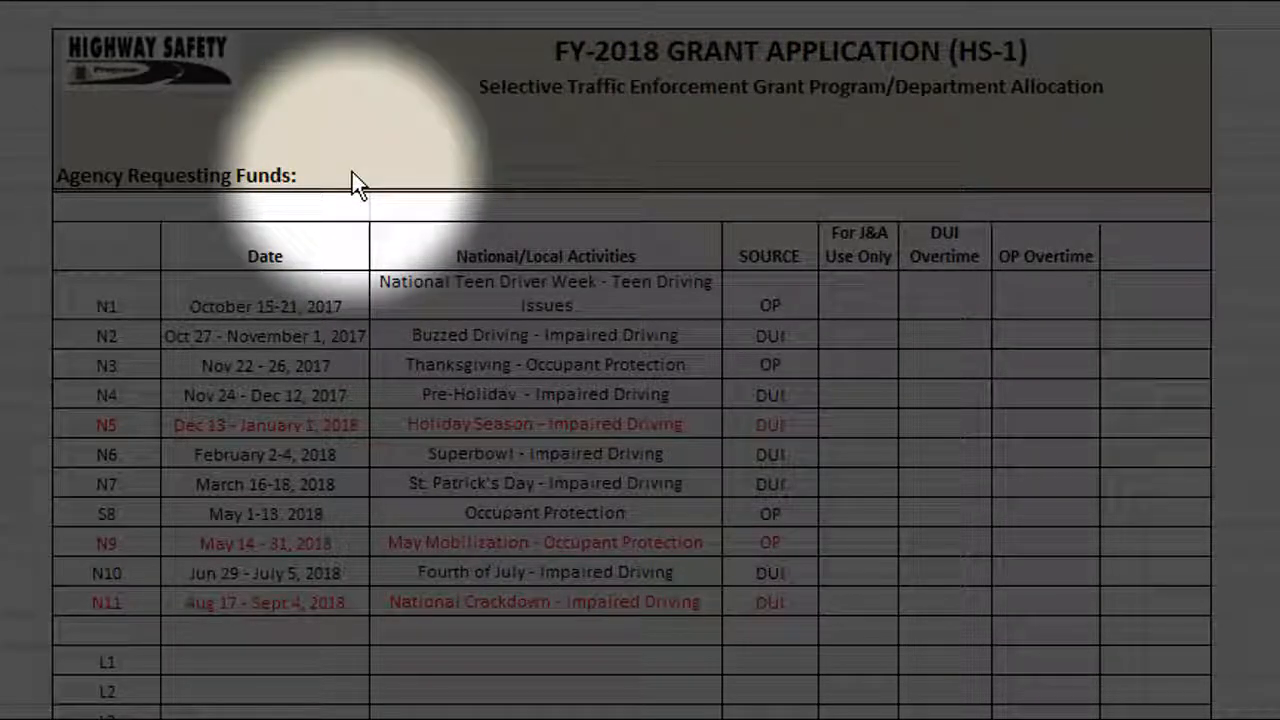
- Enter Lusk Police Department as the requesting agency and set the overtime enforcement budgets to $2,771.98 for DUI and $2,000 for occupant protection
{"action": "left_click", "coordinate": [398, 183]}
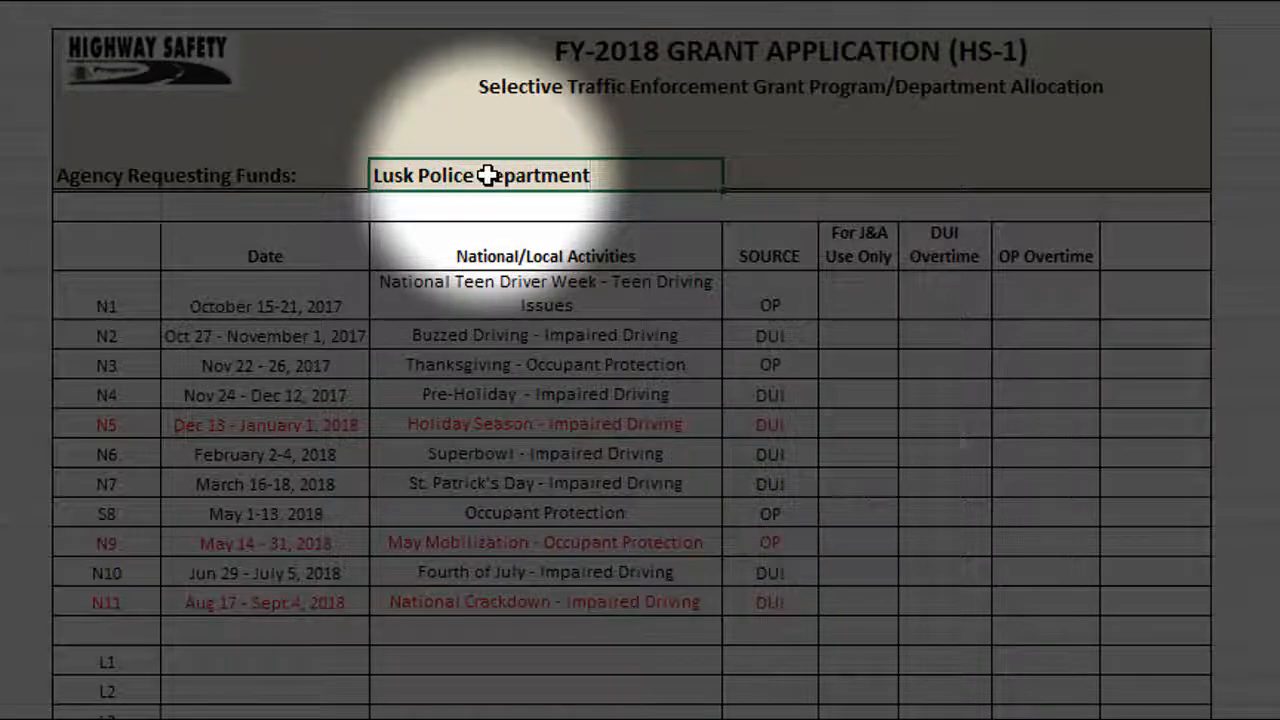
{"action": "left_click", "coordinate": [943, 507]}
{"action": "scroll", "coordinate": [1057, 614], "scroll_direction": "down", "scroll_amount": 5}
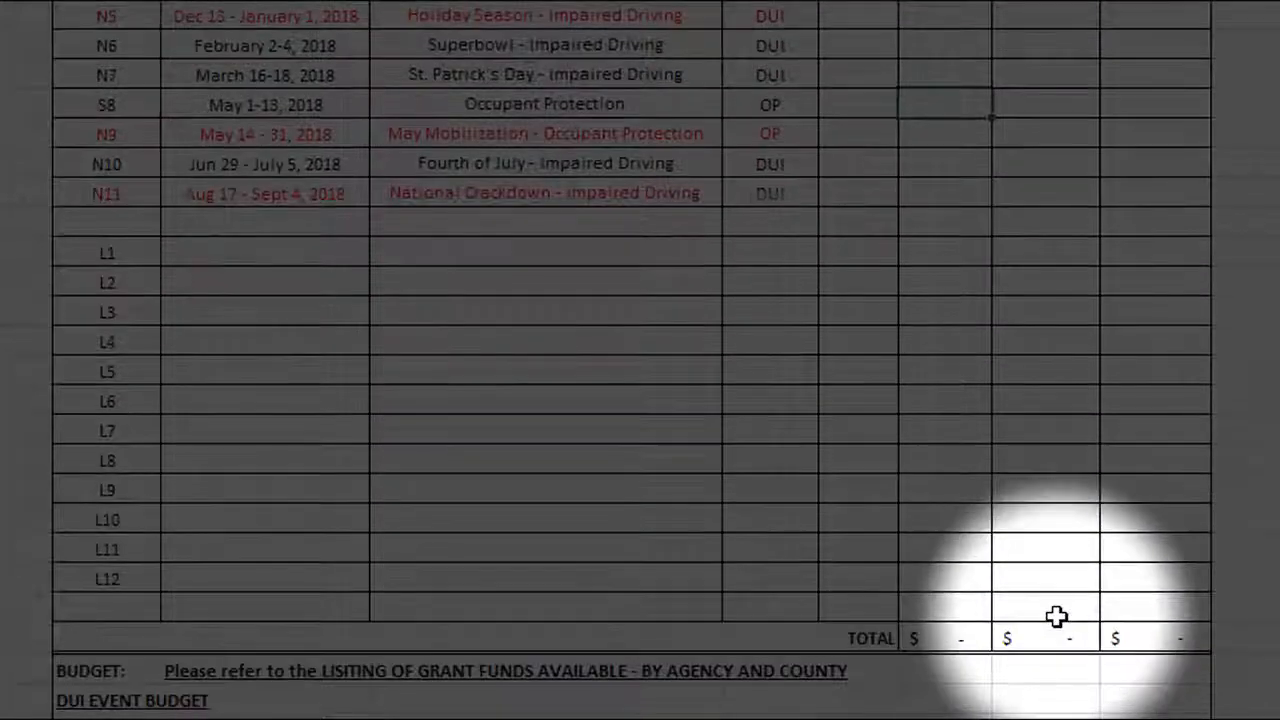
{"action": "scroll", "coordinate": [1057, 616], "scroll_direction": "down", "scroll_amount": 2}
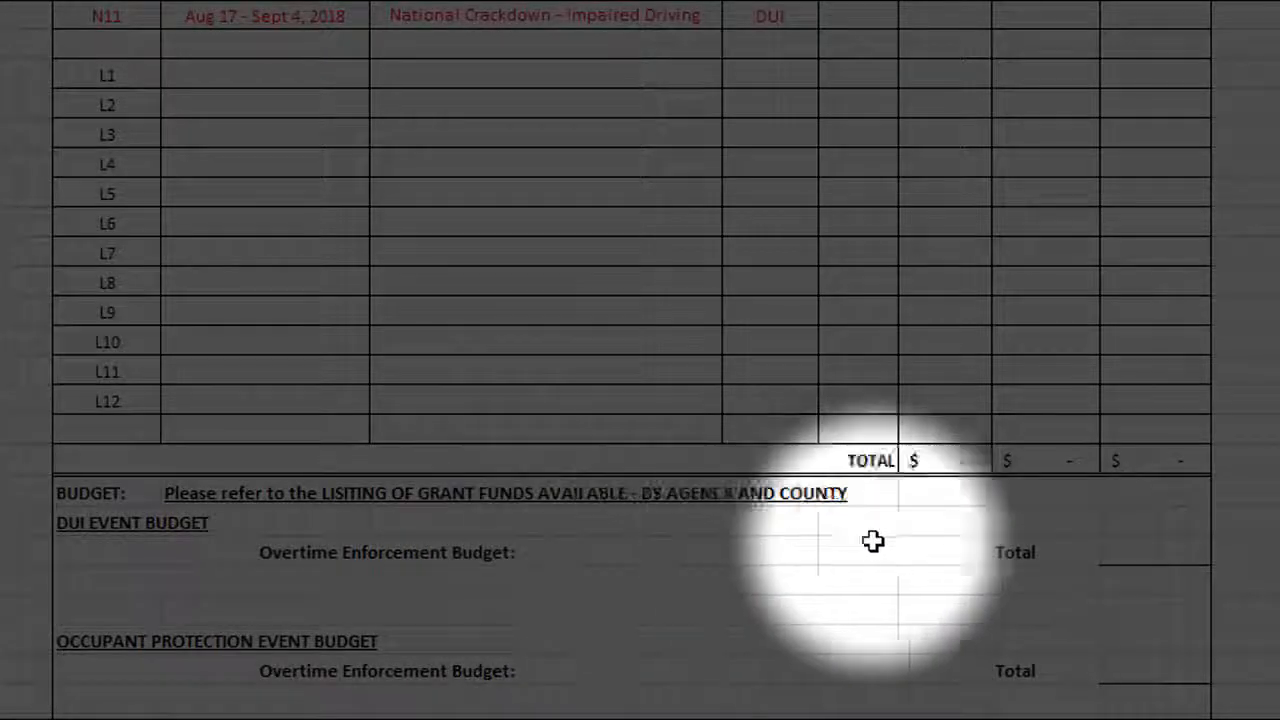
{"action": "left_click", "coordinate": [1110, 550]}
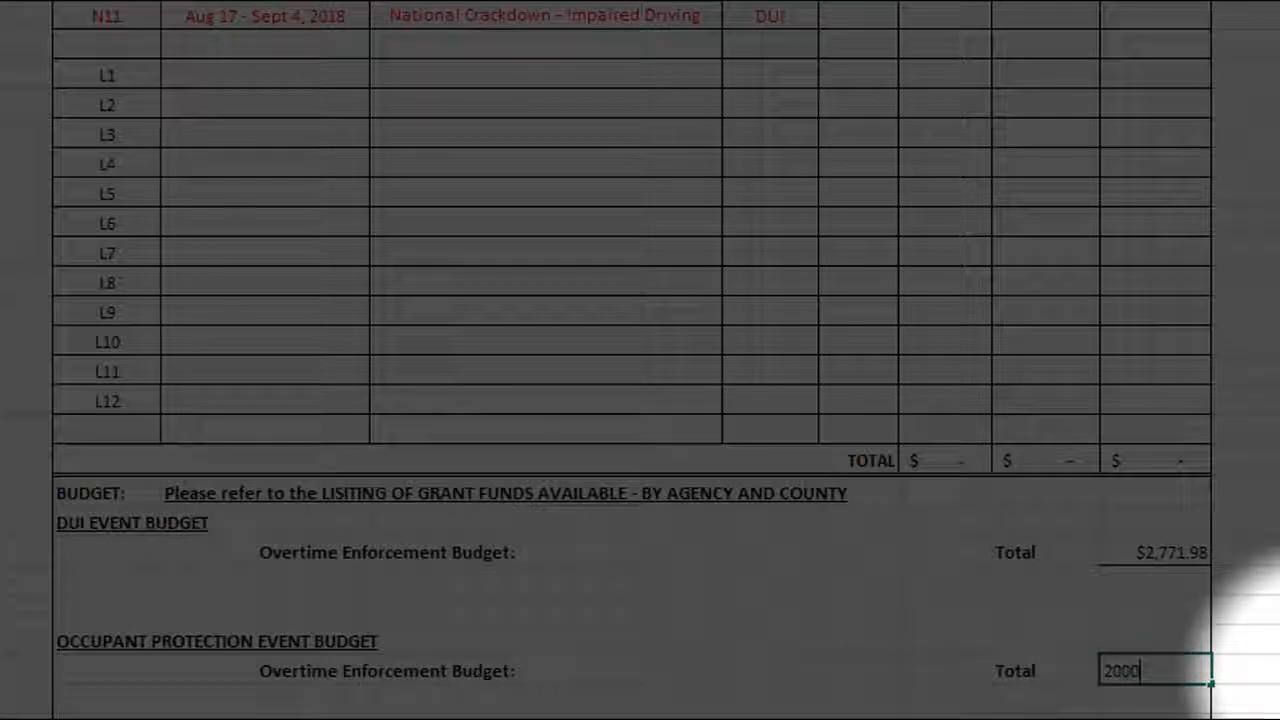
{"action": "left_click", "coordinate": [974, 583]}
- Allocate overtime to the red-lettered events: $500 DUI for Holiday Season, $1,000 OP for May Mobilization and $500 DUI for National Crackdown
{"action": "scroll", "coordinate": [974, 577], "scroll_direction": "up", "scroll_amount": 2}
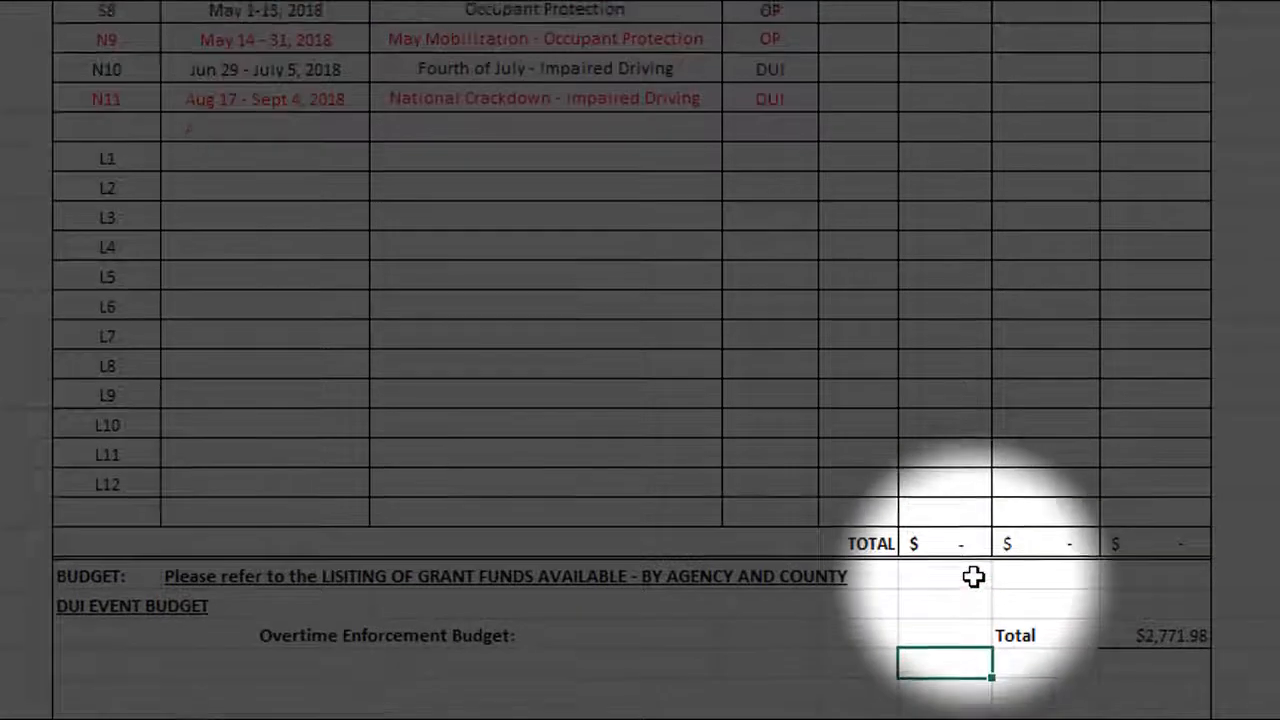
{"action": "scroll", "coordinate": [974, 577], "scroll_direction": "up", "scroll_amount": 4}
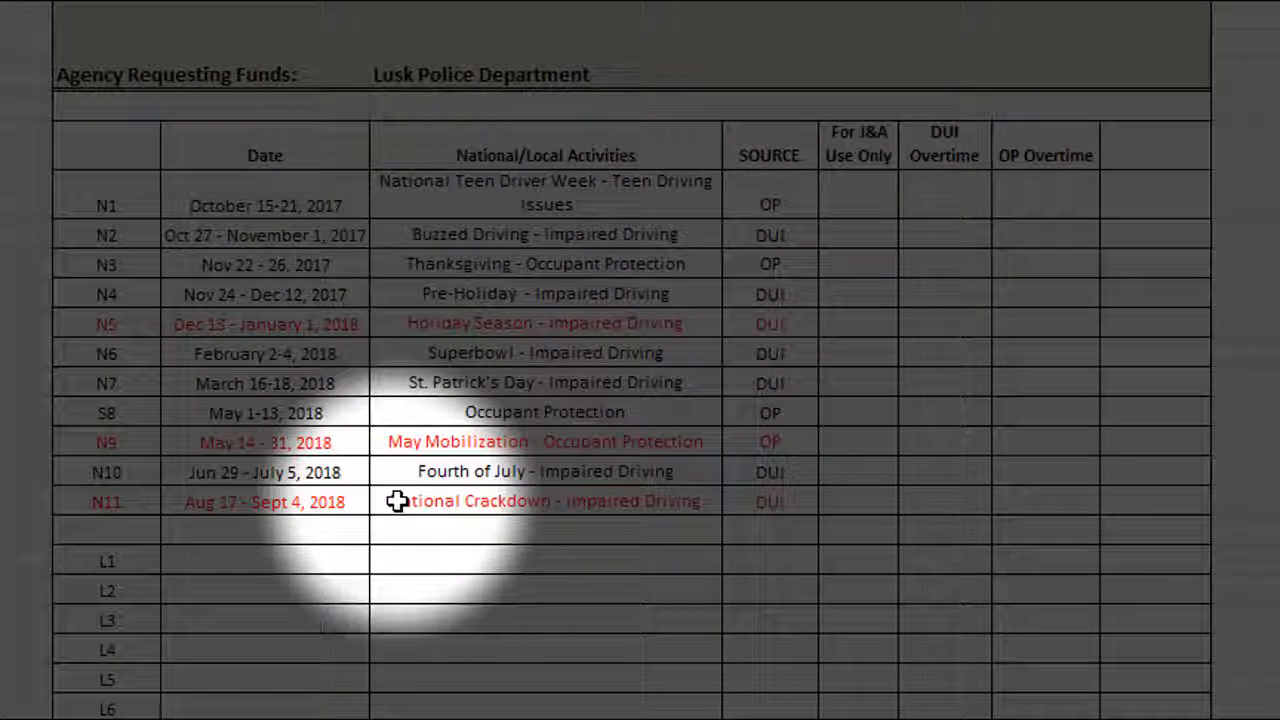
{"action": "left_click", "coordinate": [935, 324]}
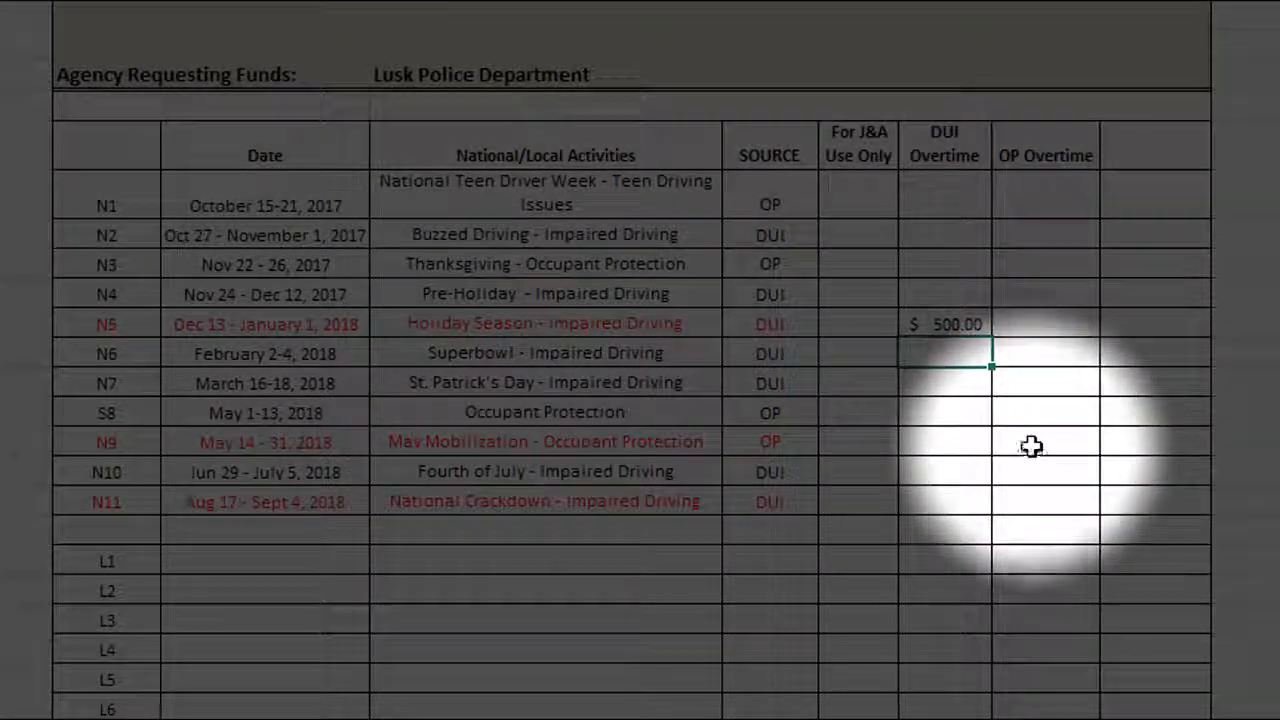
{"action": "left_click", "coordinate": [1031, 443]}
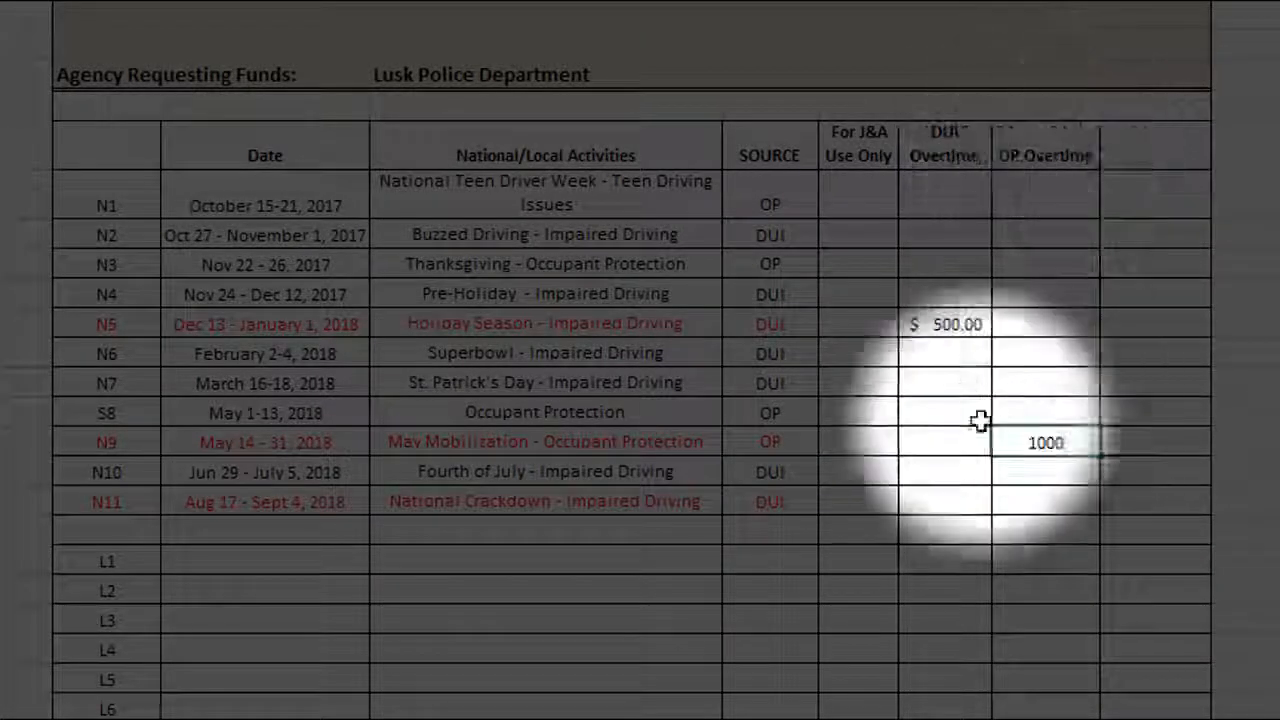
{"action": "left_click", "coordinate": [928, 503]}
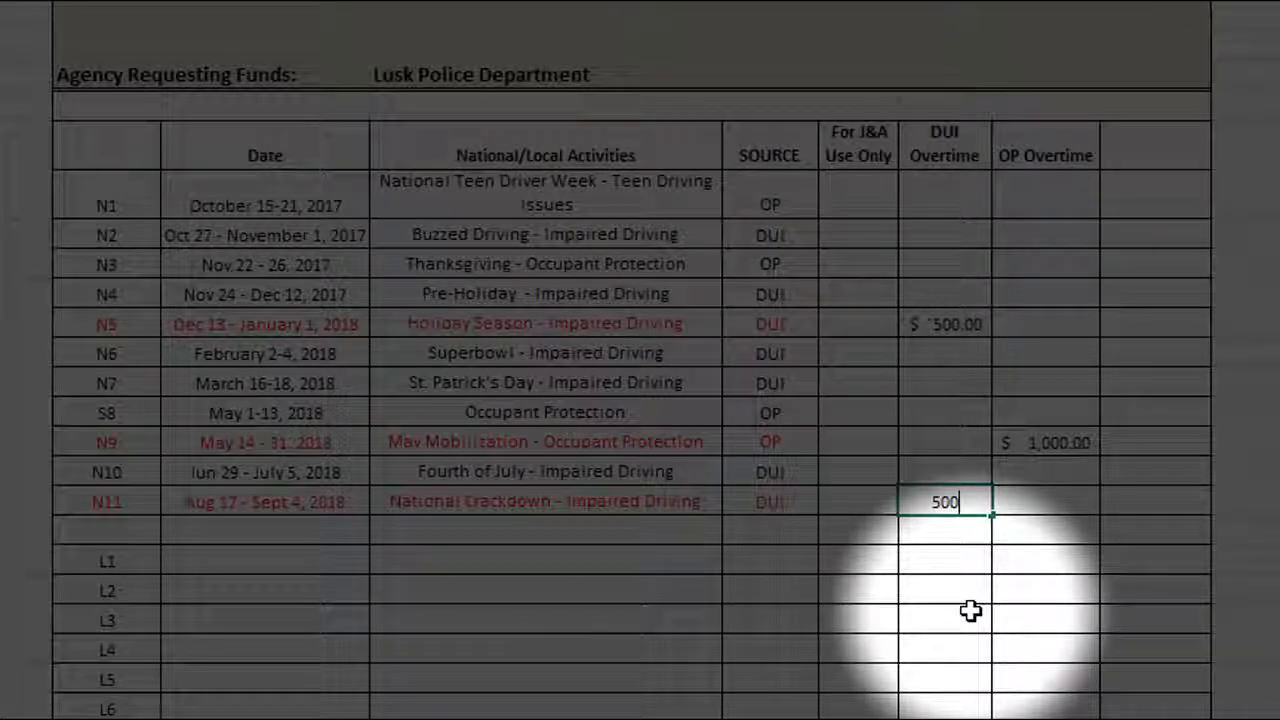
{"action": "scroll", "coordinate": [1037, 557], "scroll_direction": "down", "scroll_amount": 1}
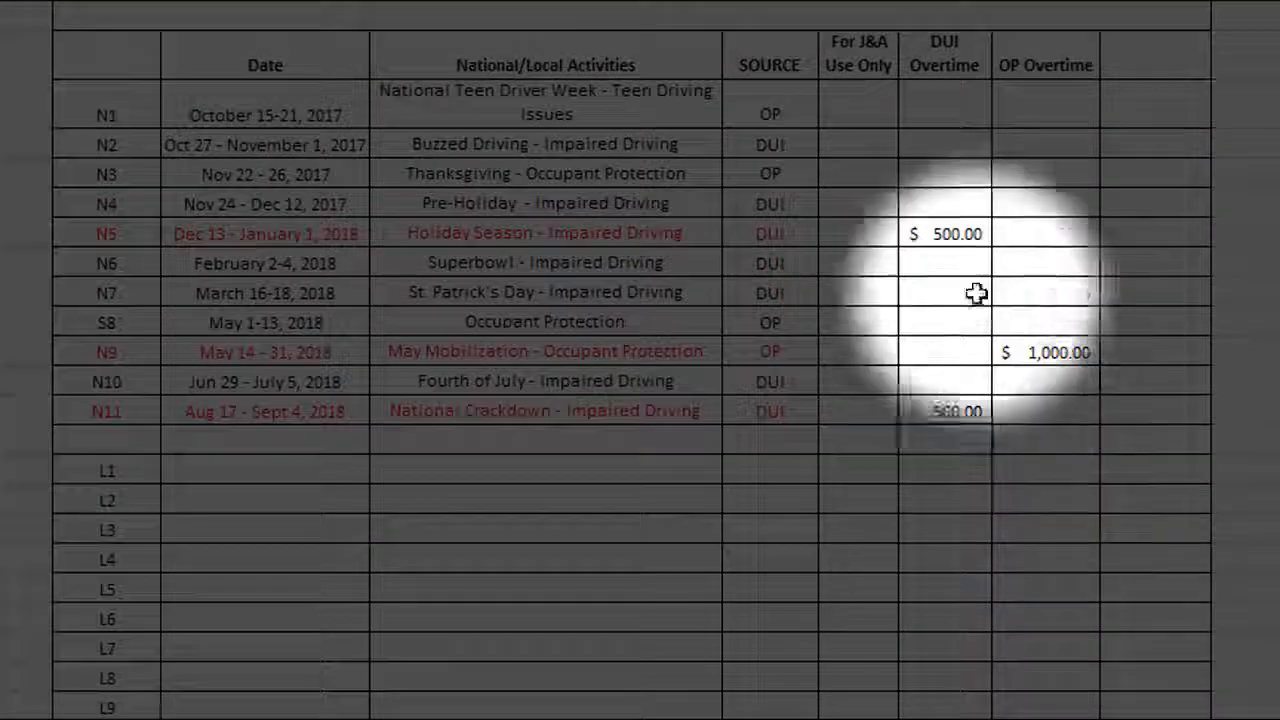
{"action": "scroll", "coordinate": [995, 573], "scroll_direction": "down", "scroll_amount": 5}
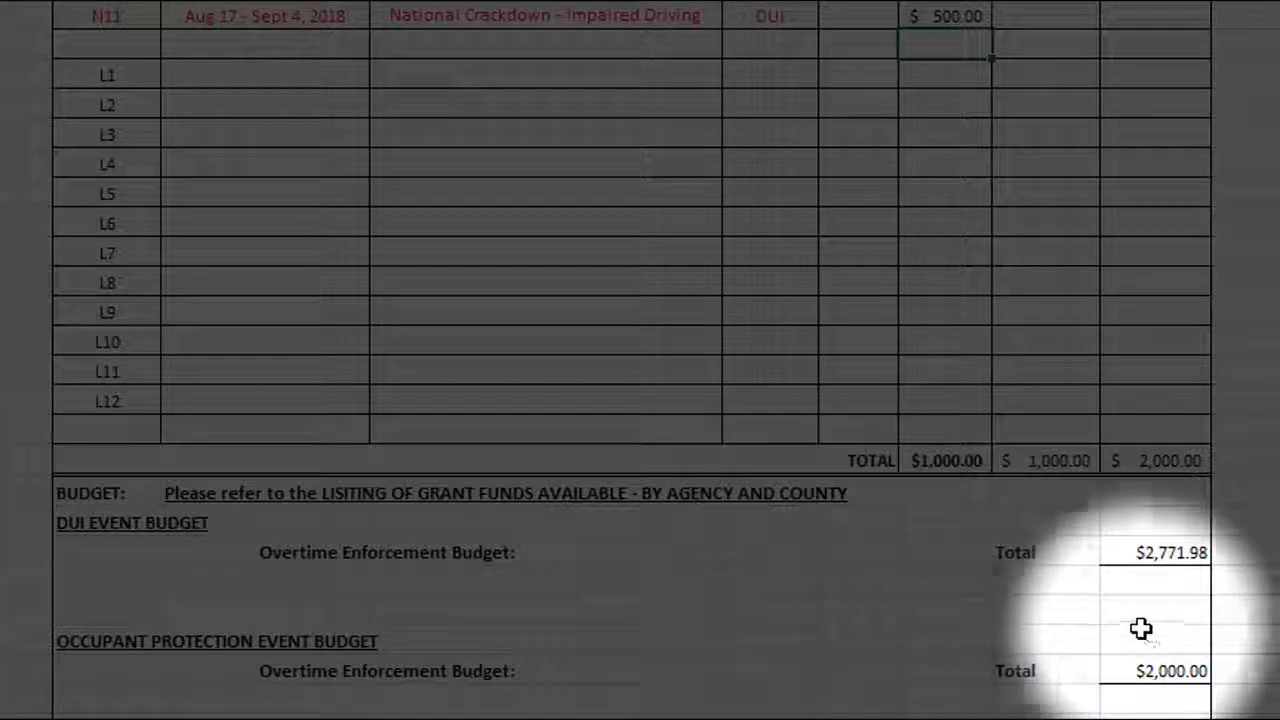
- Set DUI overtime to $500 each for the Buzzed Driving, Pre-Holiday and Superbowl events
{"action": "scroll", "coordinate": [1023, 567], "scroll_direction": "up", "scroll_amount": 5}
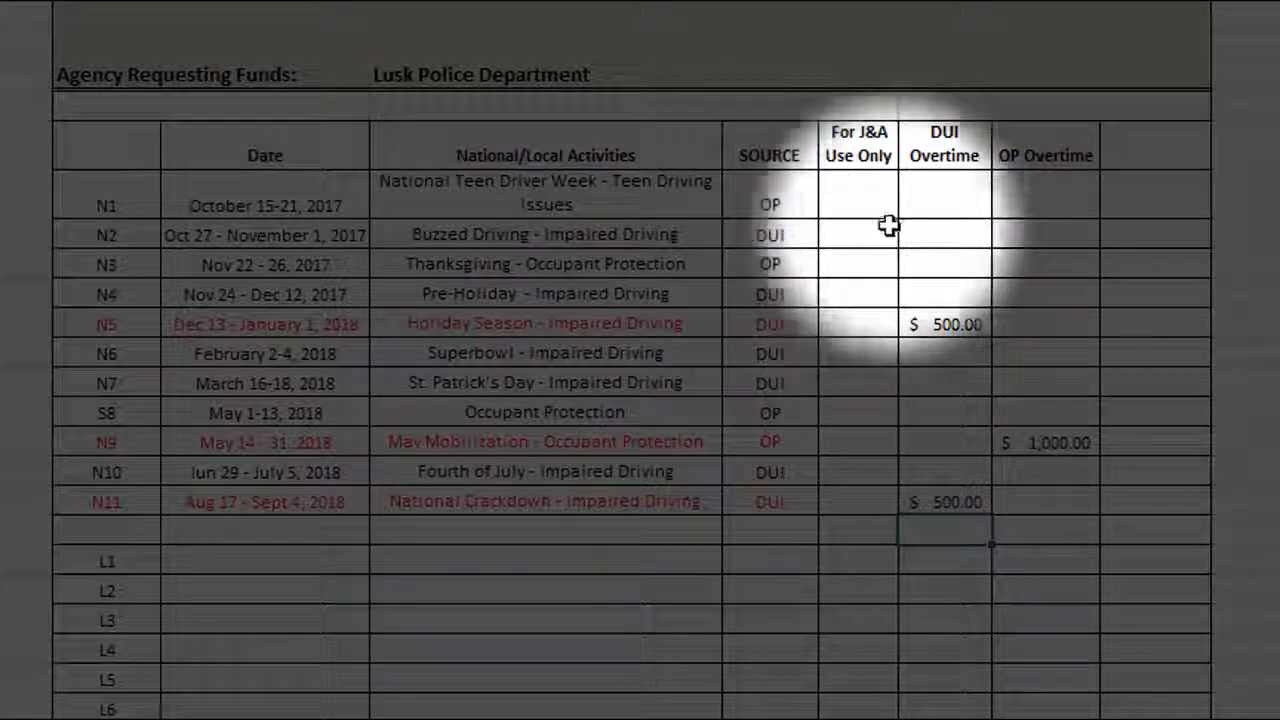
{"action": "left_click", "coordinate": [954, 233]}
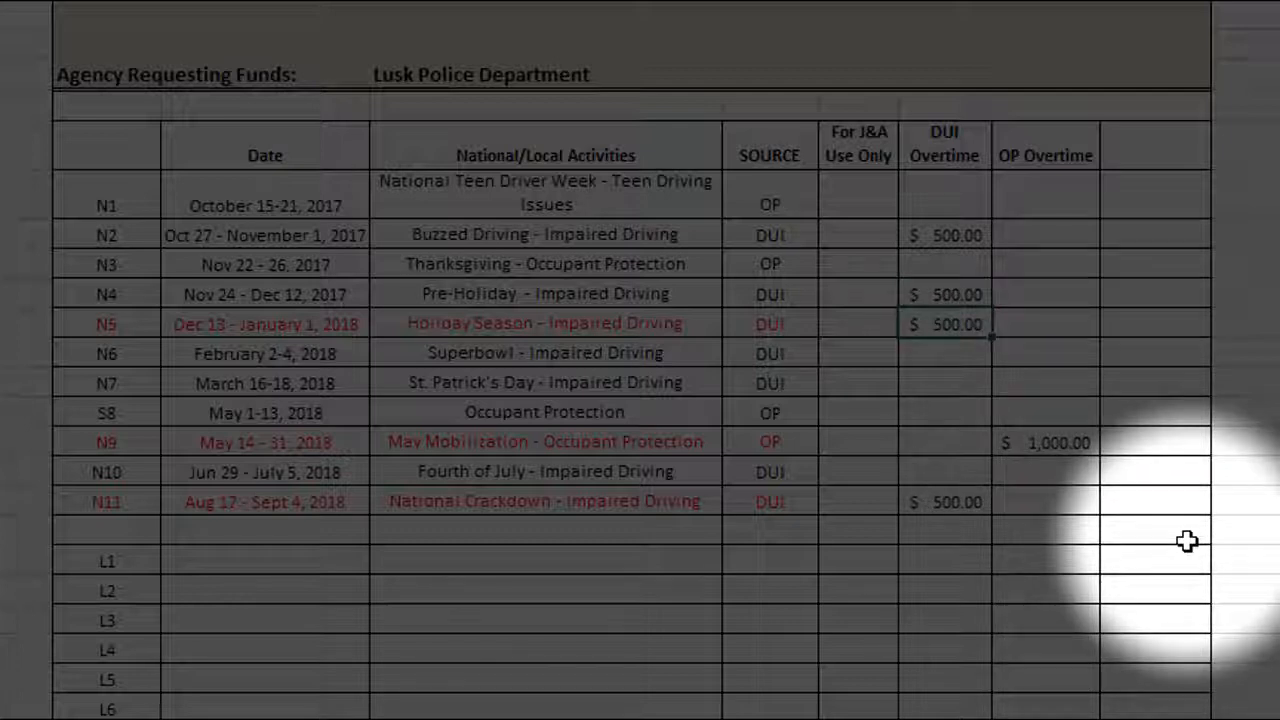
{"action": "scroll", "coordinate": [1187, 541], "scroll_direction": "down", "scroll_amount": 4}
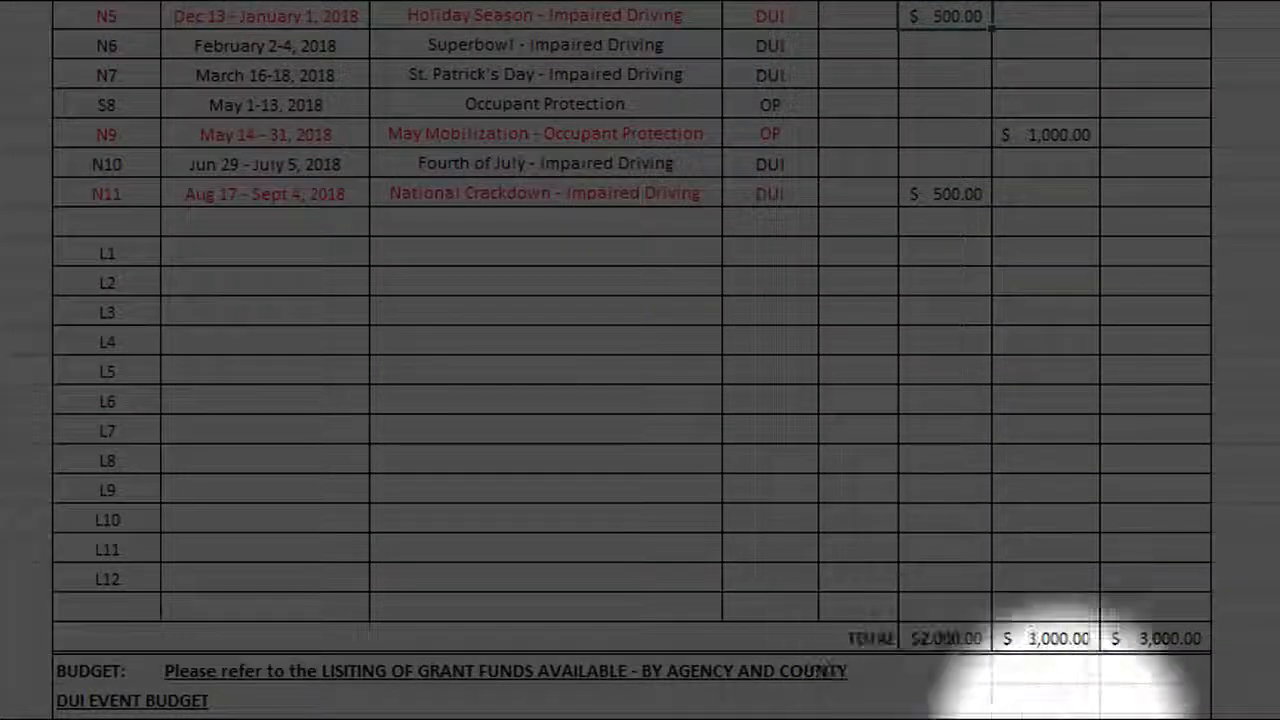
{"action": "scroll", "coordinate": [1150, 675], "scroll_direction": "up", "scroll_amount": 1}
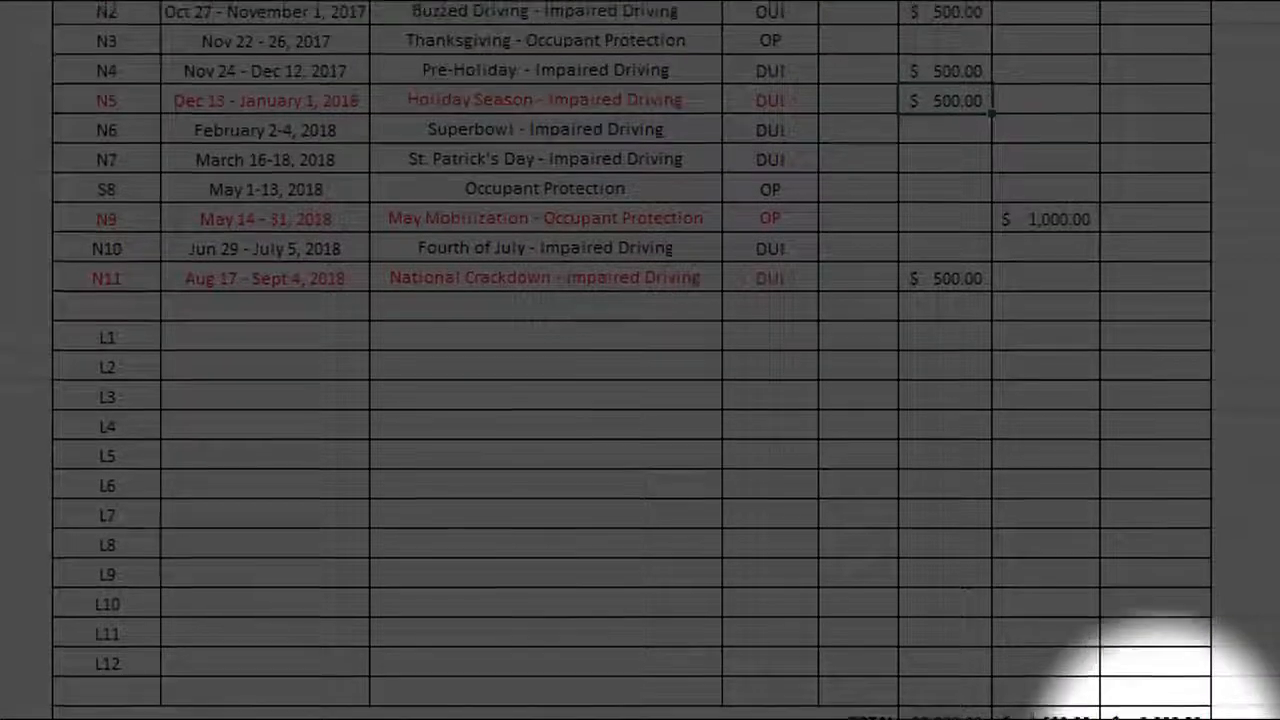
{"action": "scroll", "coordinate": [1020, 669], "scroll_direction": "up", "scroll_amount": 2}
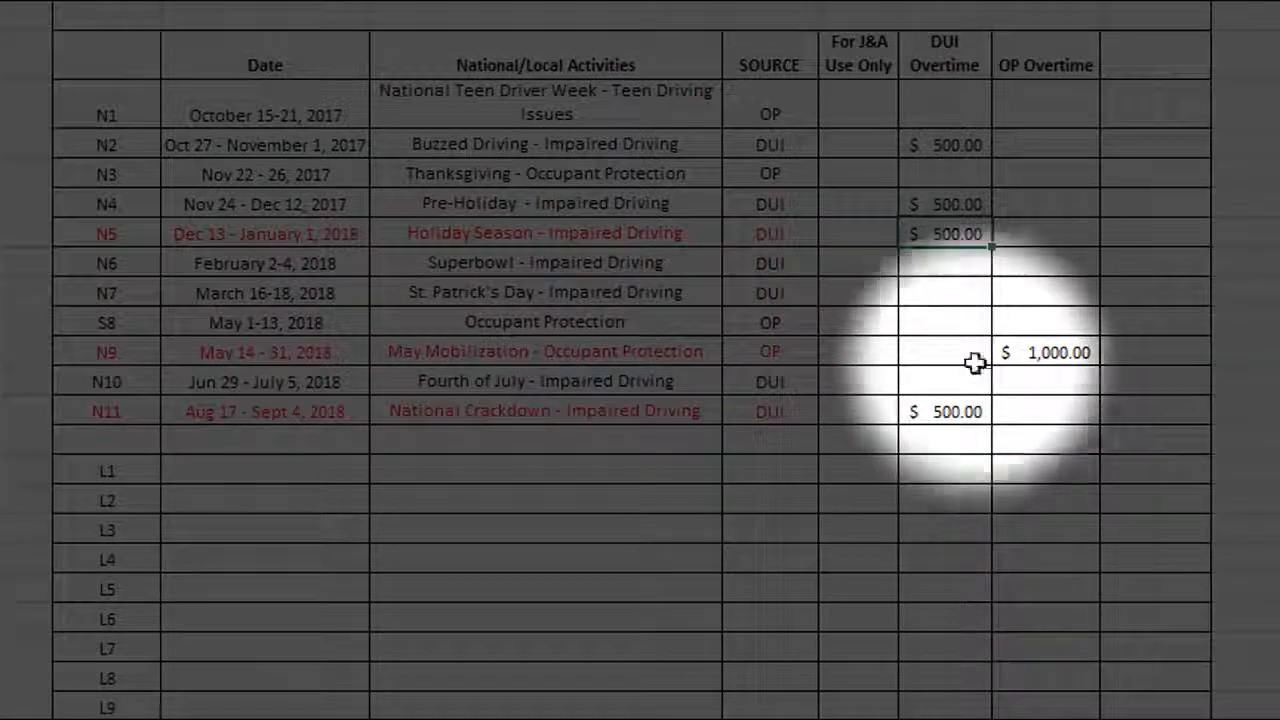
{"action": "left_click", "coordinate": [940, 263]}
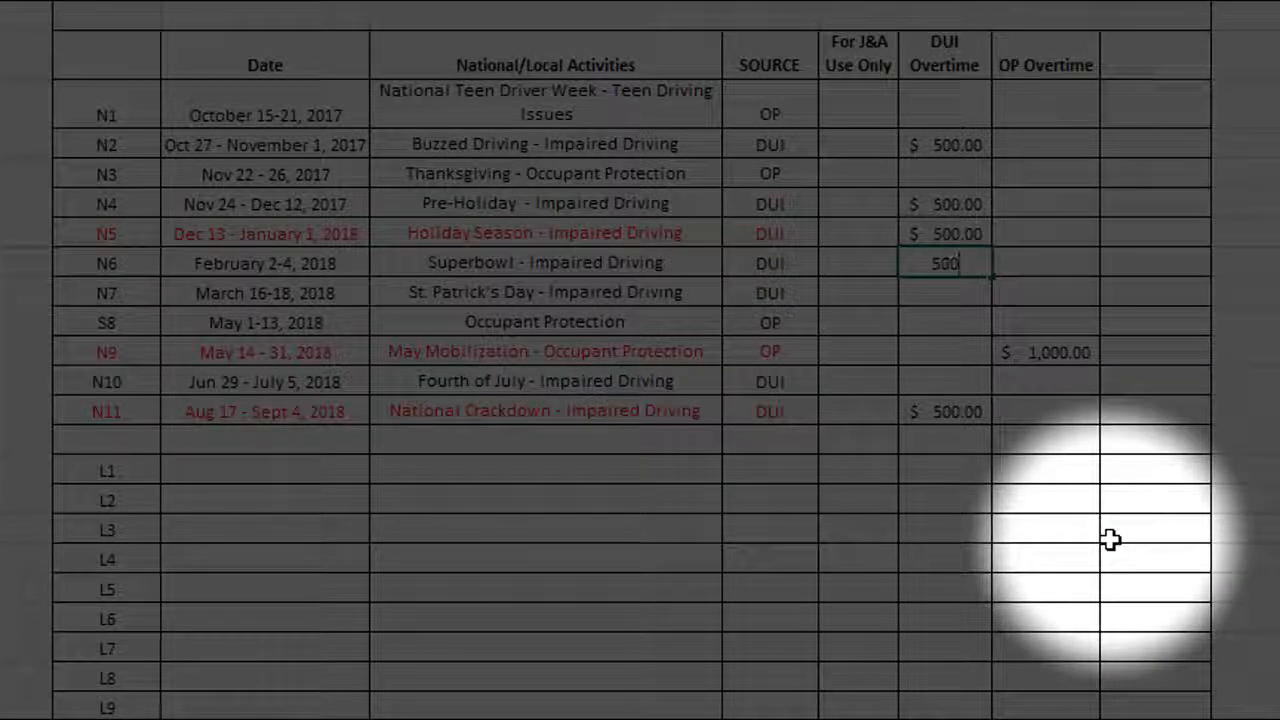
{"action": "scroll", "coordinate": [1097, 577], "scroll_direction": "down", "scroll_amount": 3}
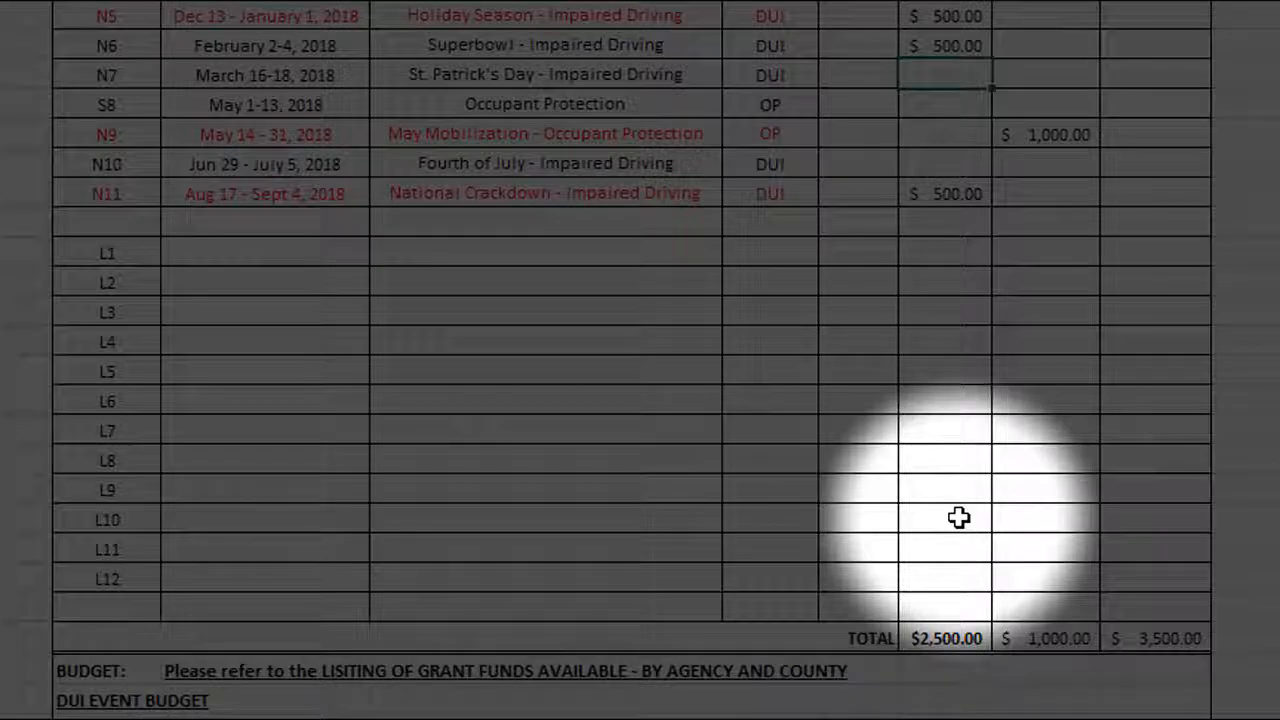
- Set the DUI overtime for the St. Patrick's Day event to $271.98
{"action": "scroll", "coordinate": [958, 517], "scroll_direction": "up", "scroll_amount": 1}
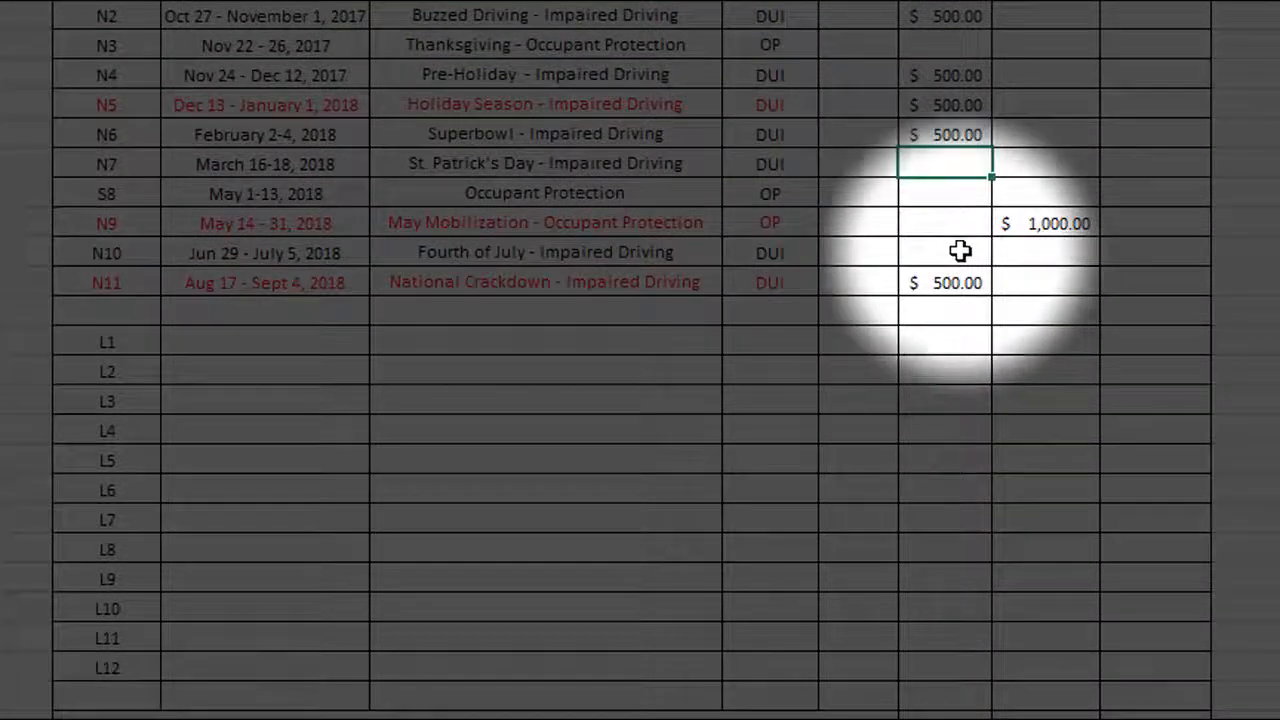
{"action": "scroll", "coordinate": [960, 251], "scroll_direction": "up", "scroll_amount": 2}
{"action": "type", "text": "2"}
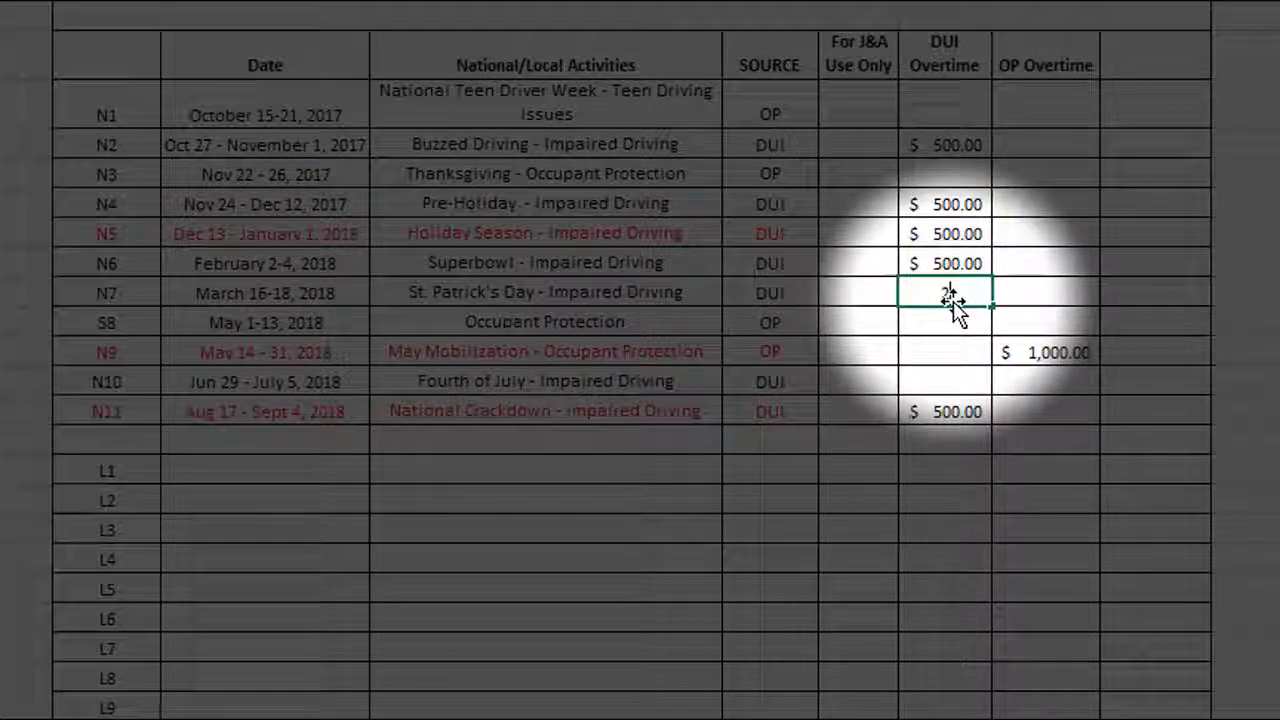
{"action": "type", "text": "5"}
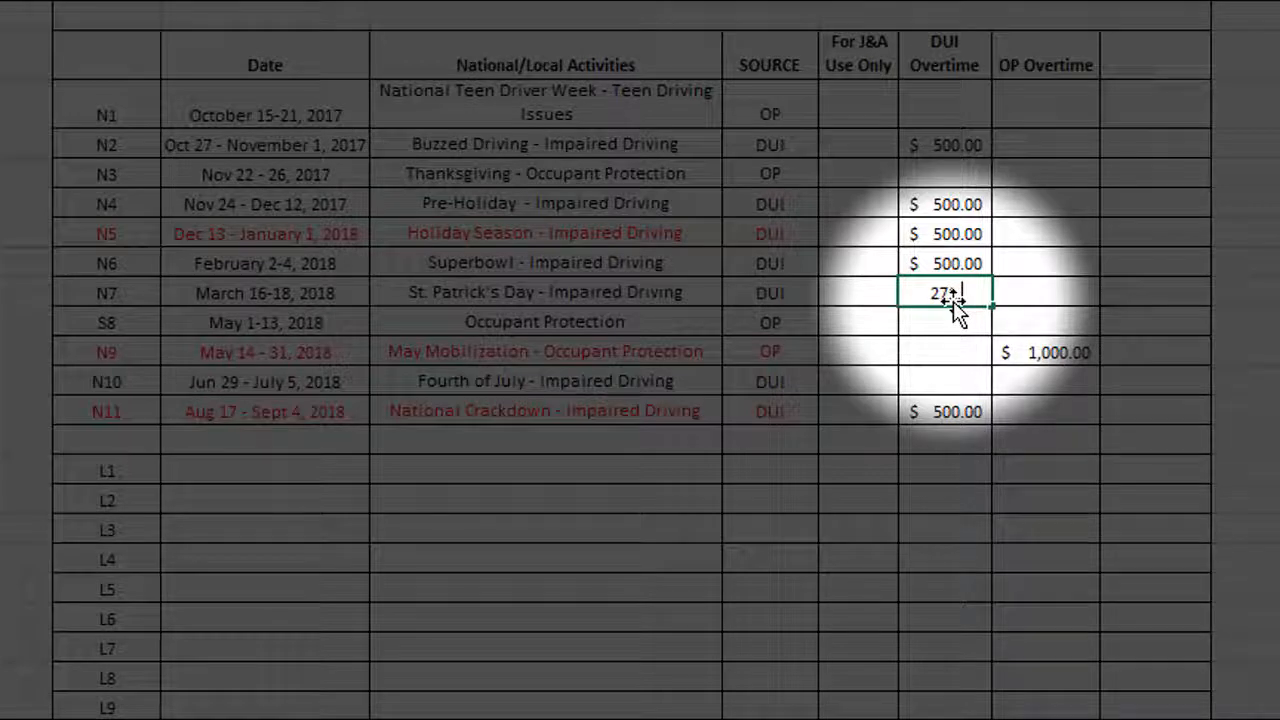
{"action": "type", "text": "4.98"}
{"action": "key", "text": "Return"}
{"action": "scroll", "coordinate": [958, 322], "scroll_direction": "down", "scroll_amount": 3}
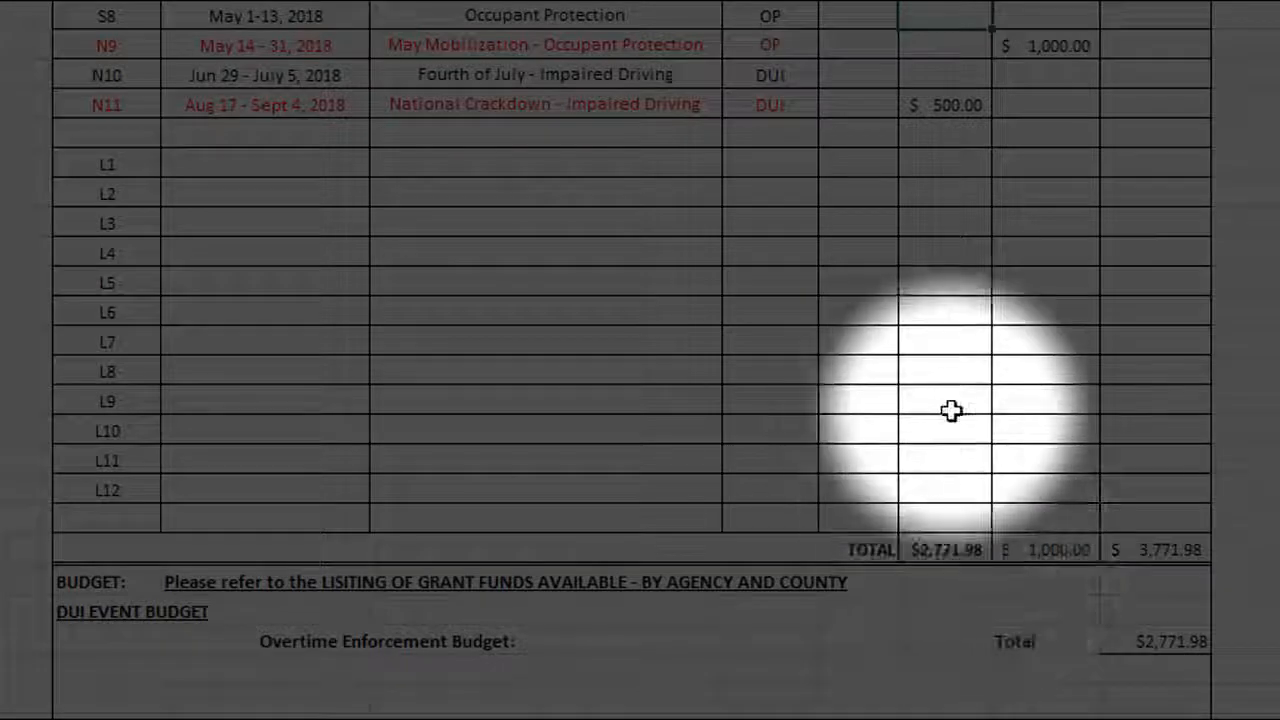
- Set OP overtime to $500 each for the National Teen Driver Week and Thanksgiving events
{"action": "scroll", "coordinate": [951, 411], "scroll_direction": "up", "scroll_amount": 2}
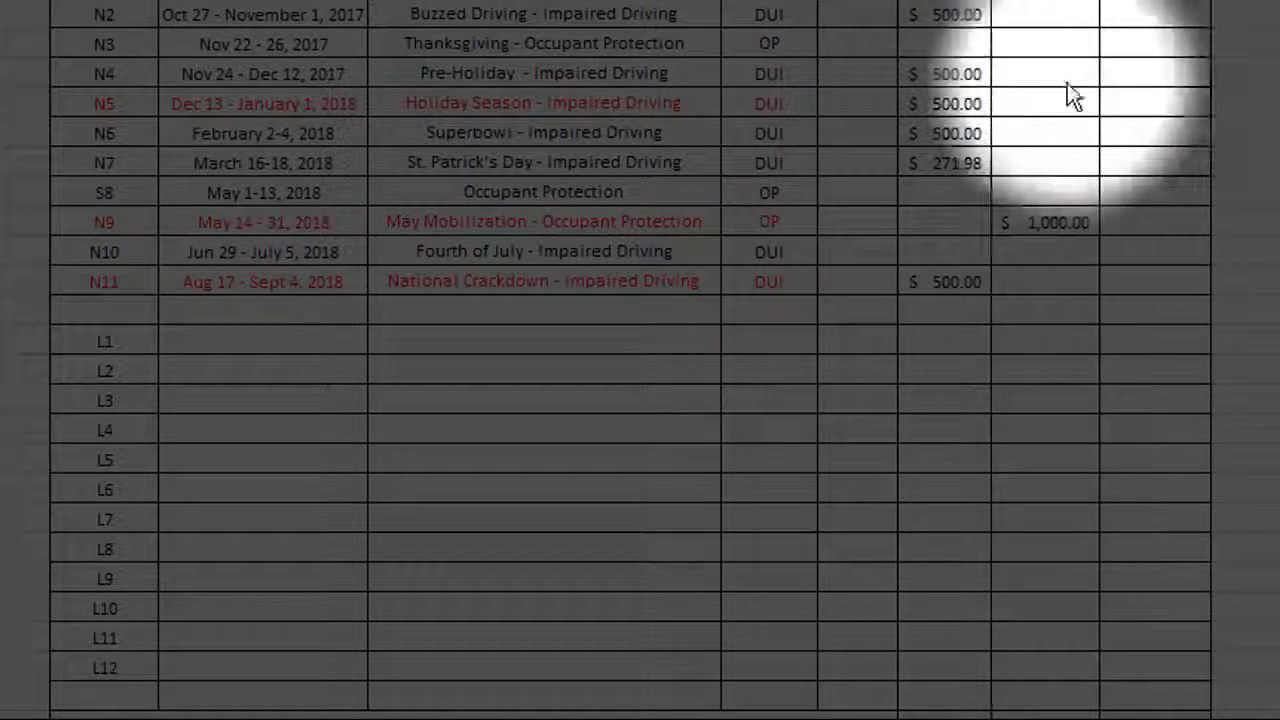
{"action": "scroll", "coordinate": [1020, 268], "scroll_direction": "up", "scroll_amount": 2}
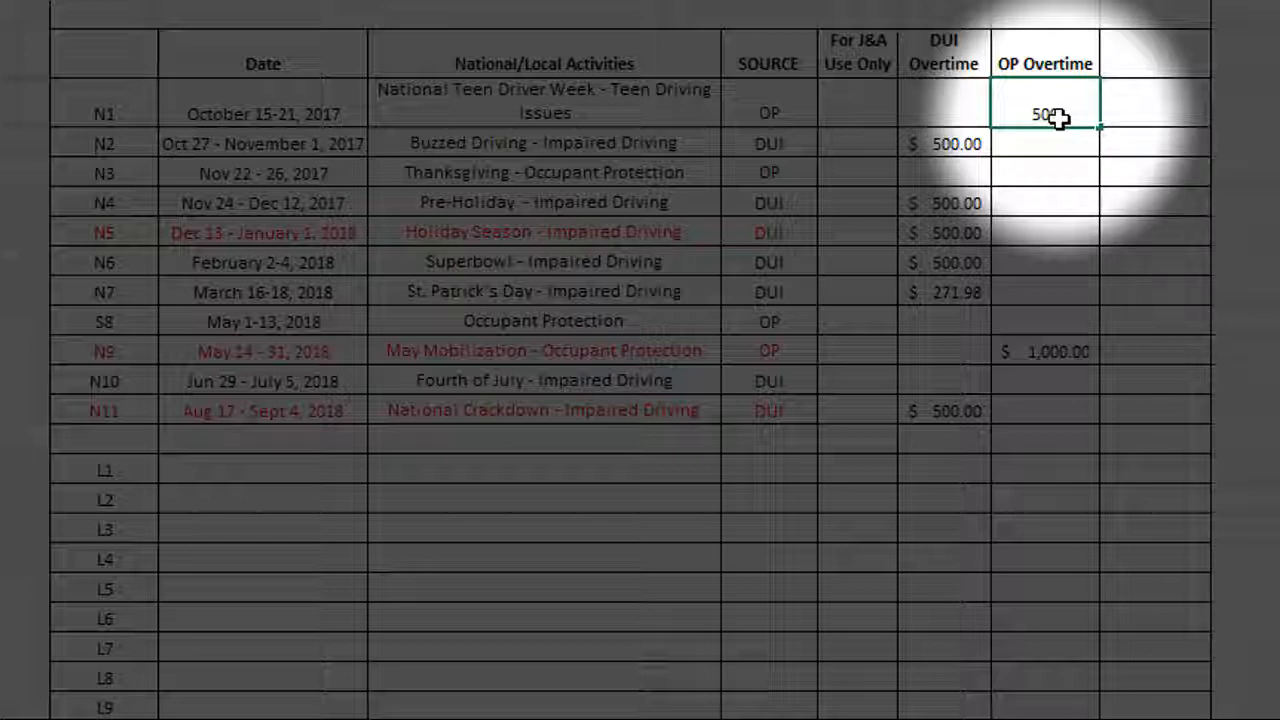
{"action": "left_click", "coordinate": [1057, 177]}
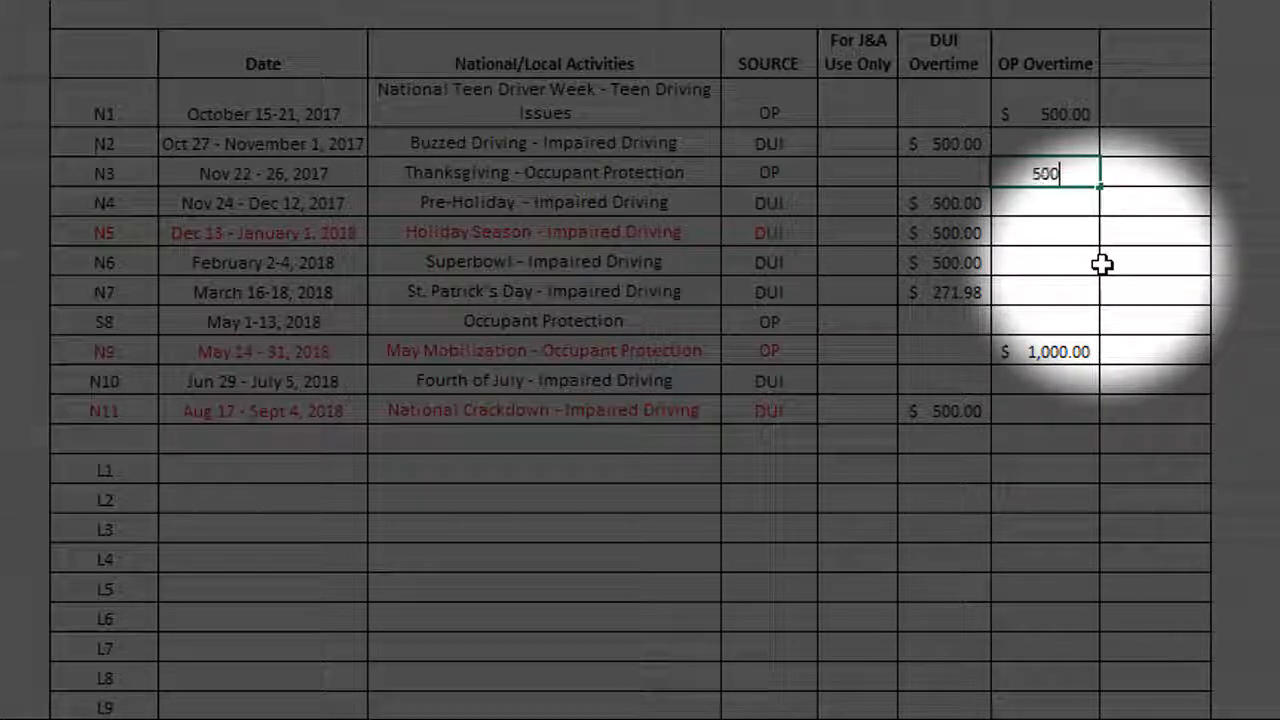
{"action": "key", "text": "Return"}
{"action": "scroll", "coordinate": [1072, 440], "scroll_direction": "down", "scroll_amount": 3}
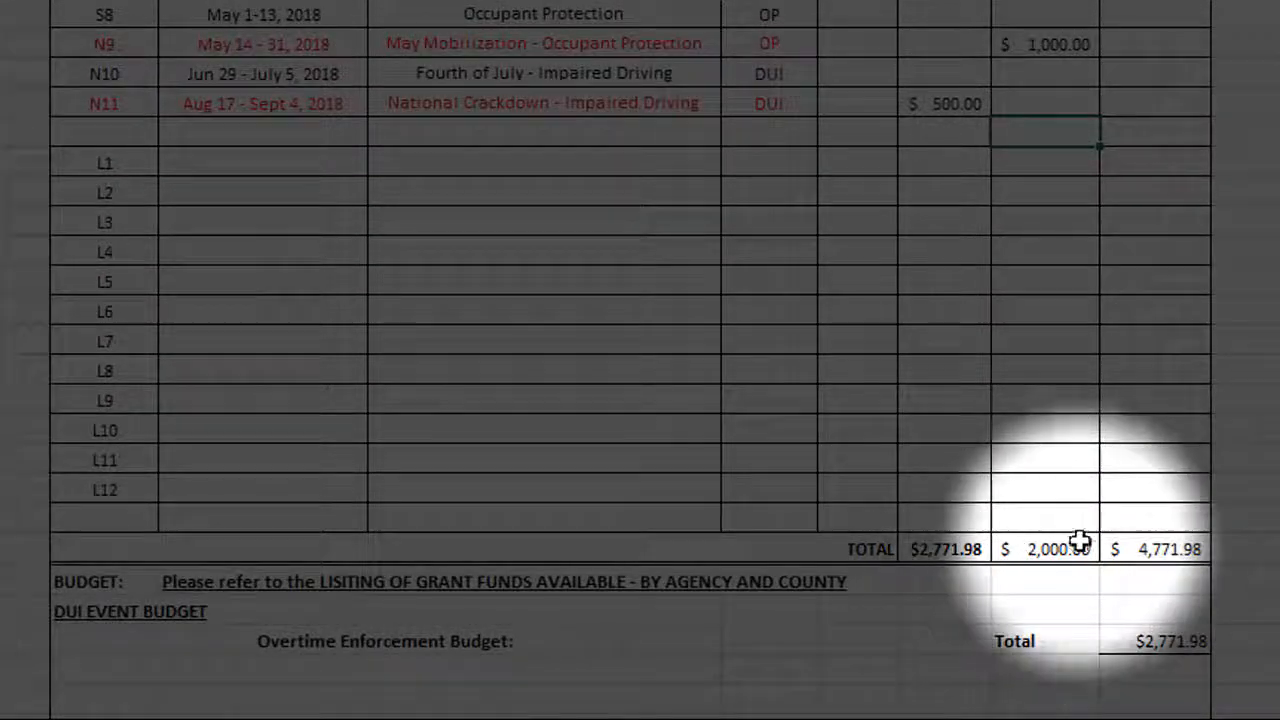
- Compare the overtime totals with the event budgets and review the additional funding, radar unit and video camera request sections
{"action": "scroll", "coordinate": [1057, 566], "scroll_direction": "down", "scroll_amount": 1}
{"action": "scroll", "coordinate": [1059, 570], "scroll_direction": "down", "scroll_amount": 1}
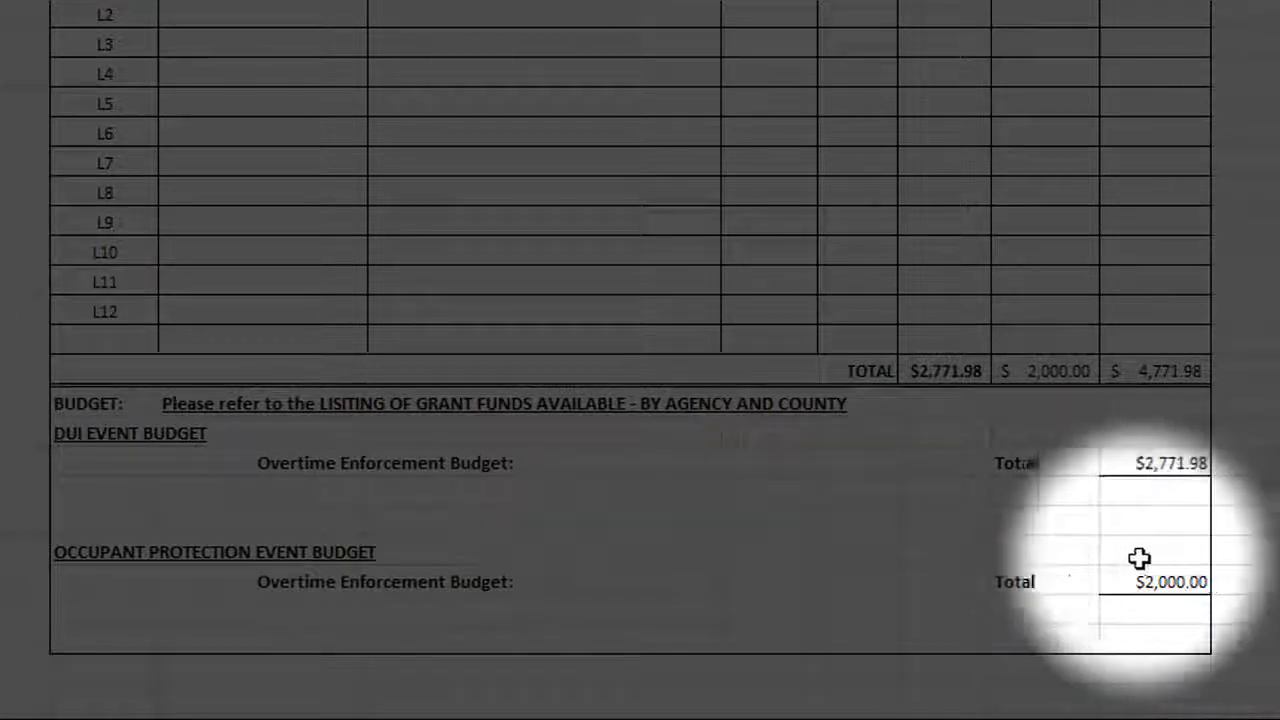
{"action": "scroll", "coordinate": [1175, 622], "scroll_direction": "up", "scroll_amount": 3}
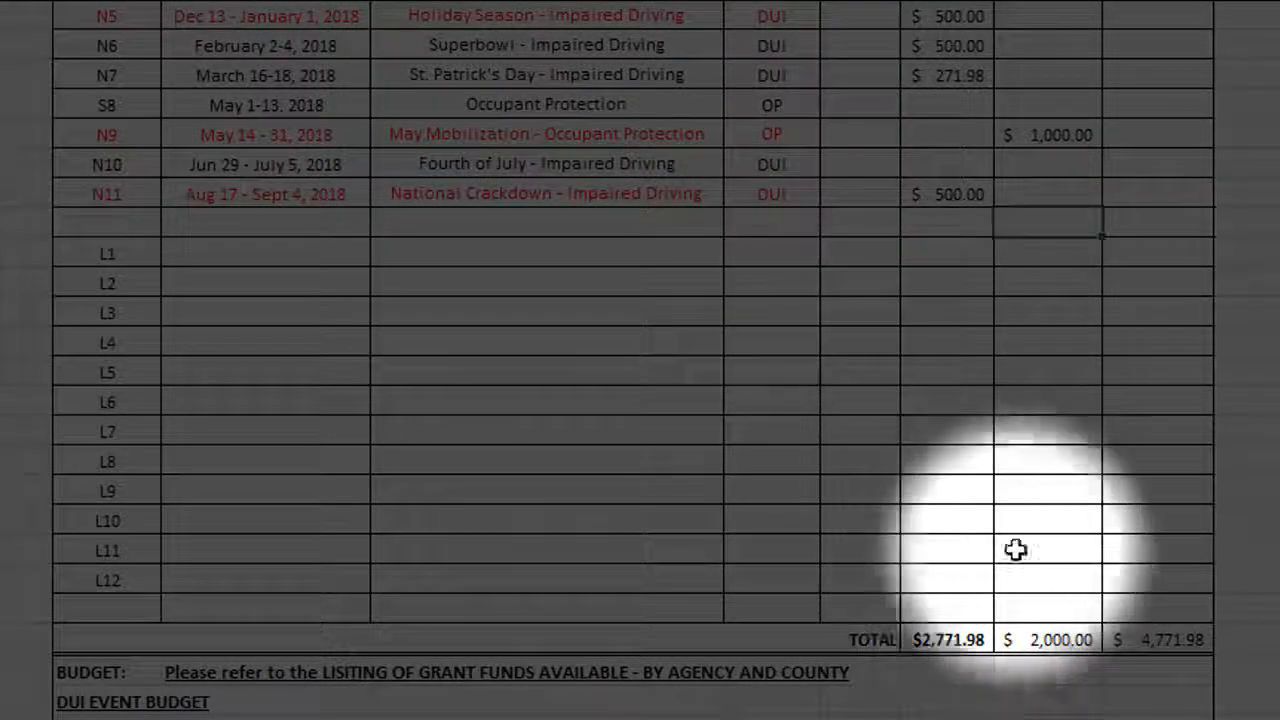
{"action": "scroll", "coordinate": [1043, 534], "scroll_direction": "down", "scroll_amount": 3}
{"action": "scroll", "coordinate": [1043, 534], "scroll_direction": "down", "scroll_amount": 1}
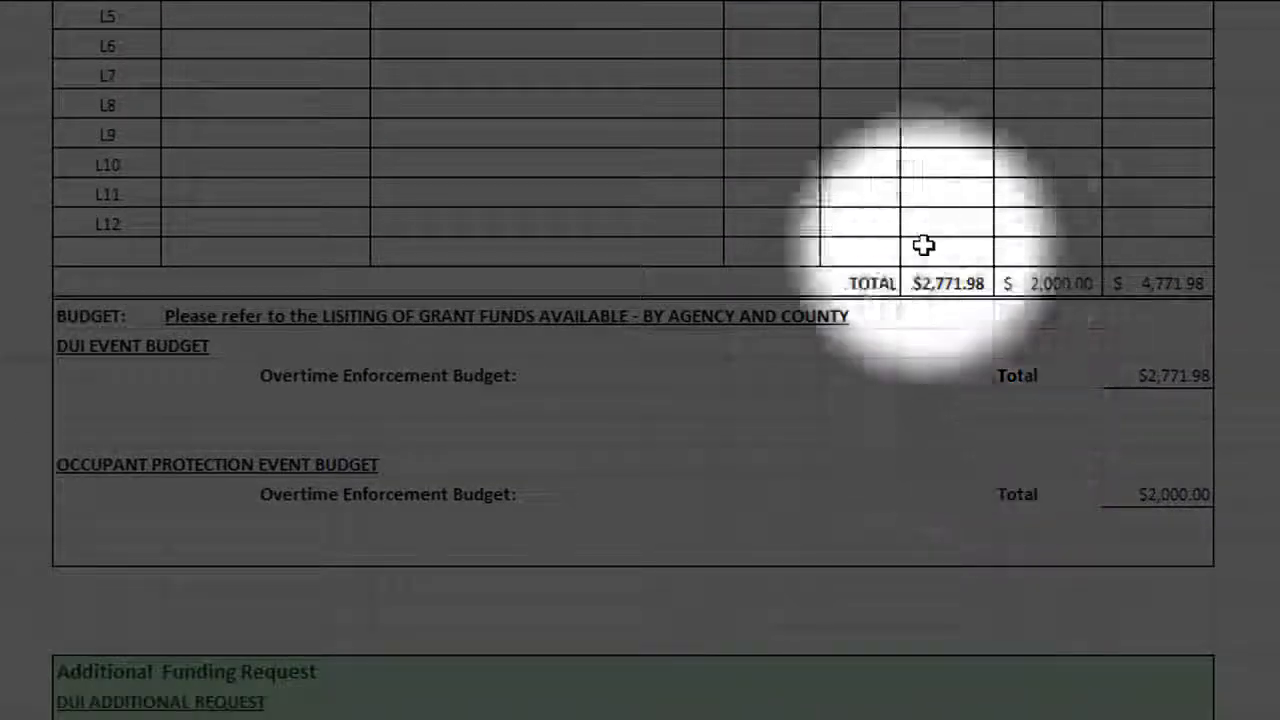
{"action": "scroll", "coordinate": [1033, 527], "scroll_direction": "down", "scroll_amount": 6}
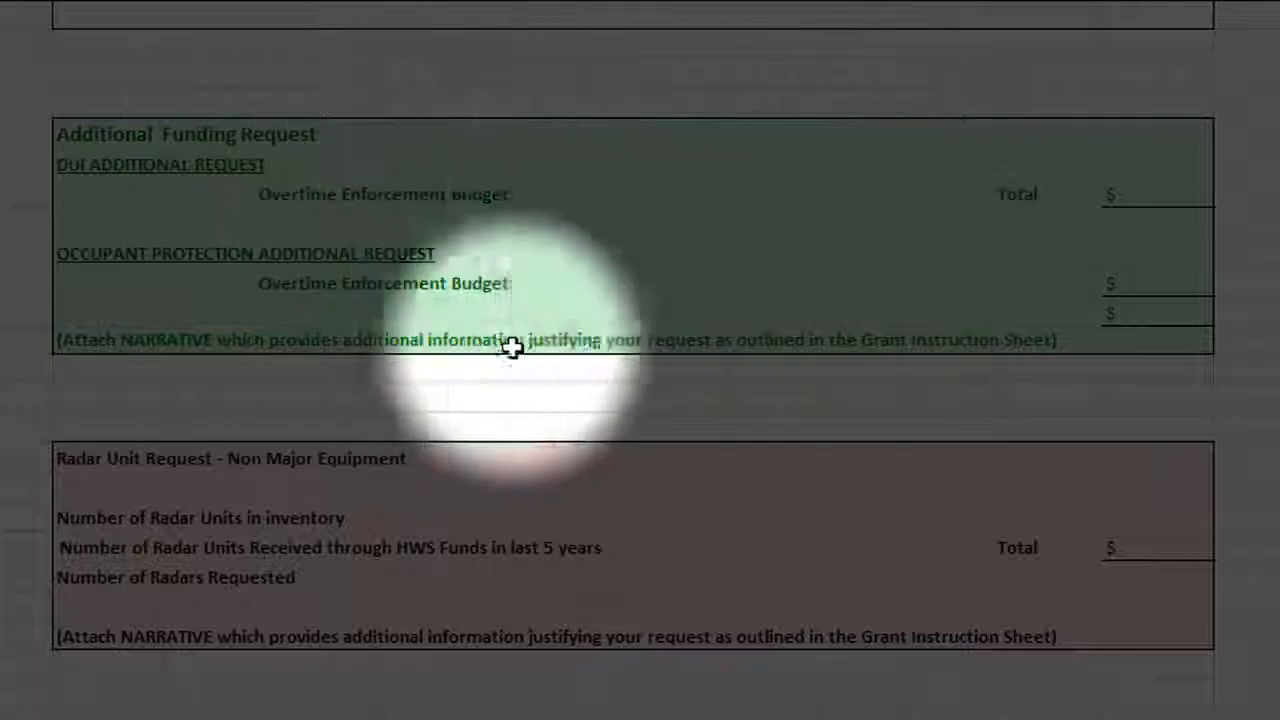
{"action": "scroll", "coordinate": [805, 463], "scroll_direction": "down", "scroll_amount": 13}
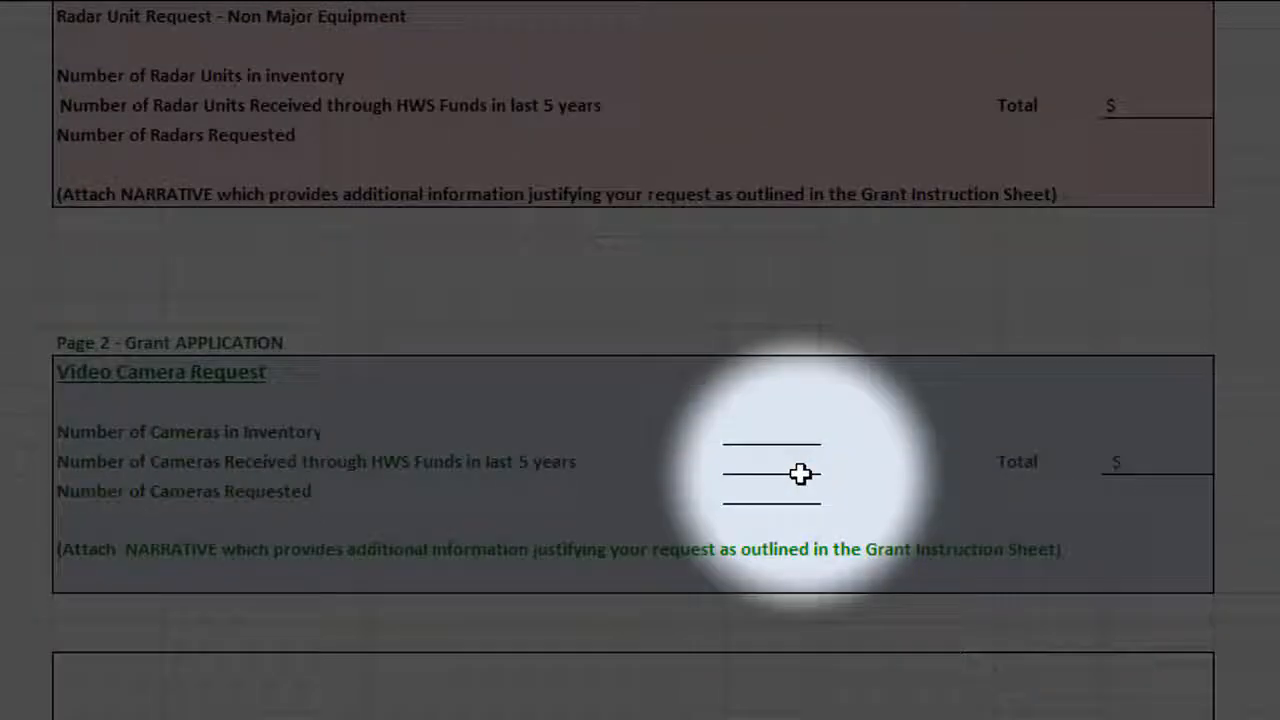